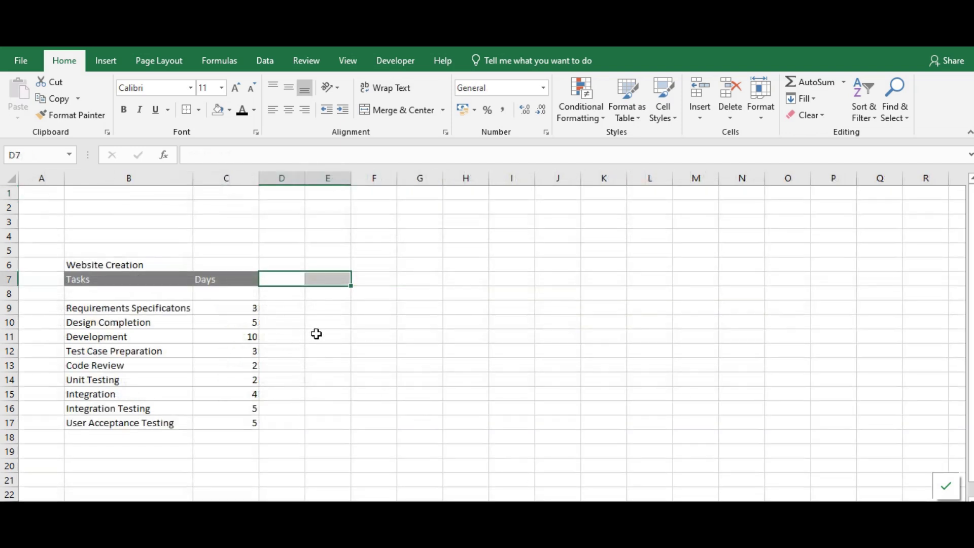
Add the column headings "Start Date" in D7 and "End Date" in E7, beside the Days heading.
left_click(345, 347)
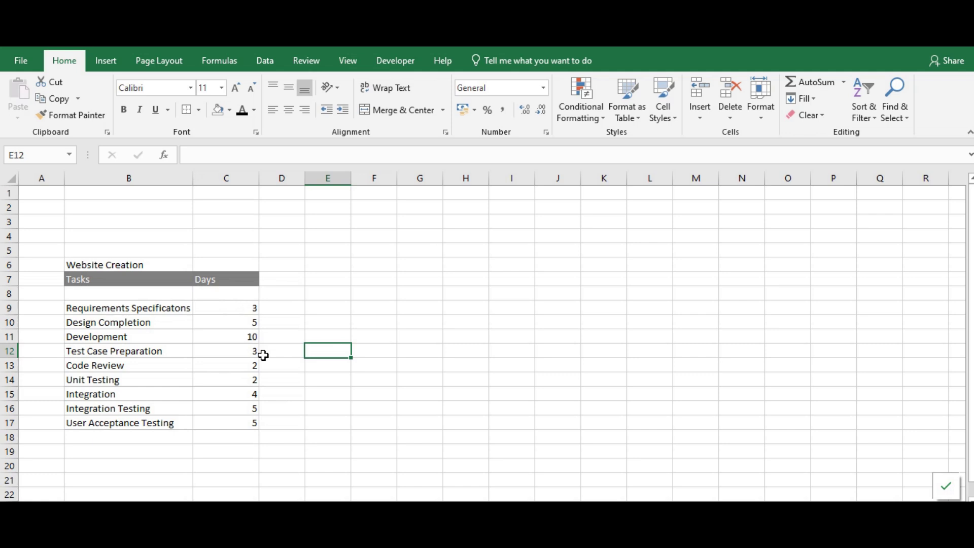
left_click(282, 280)
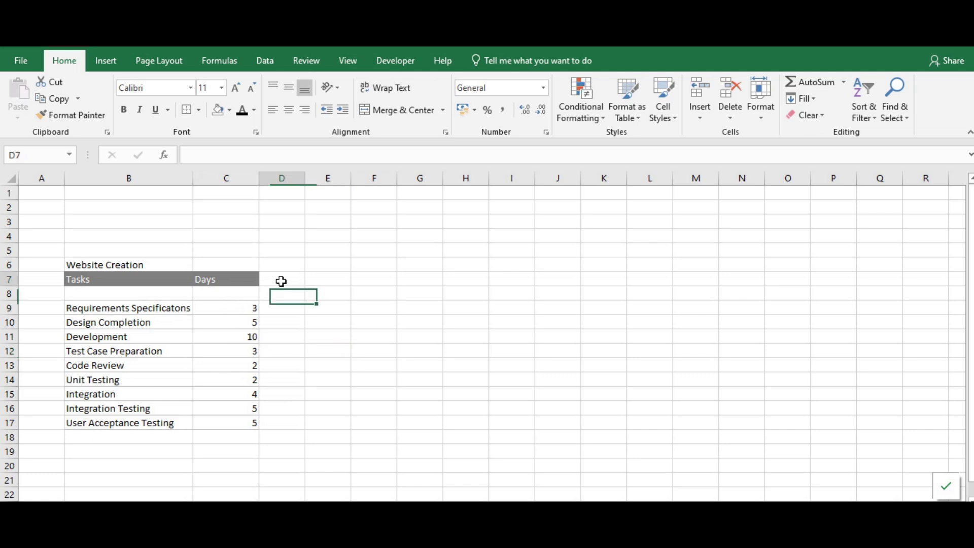
type("Start")
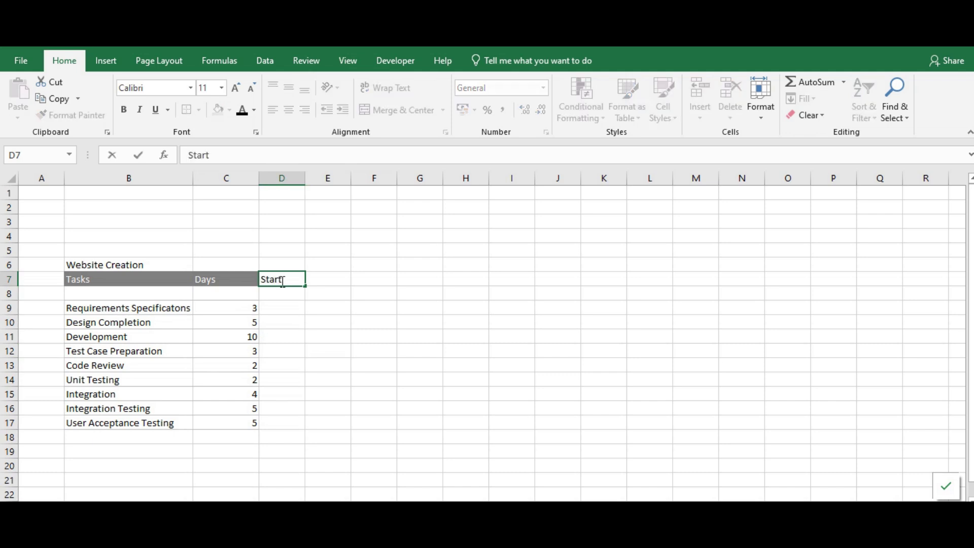
type(" Date")
key("Tab")
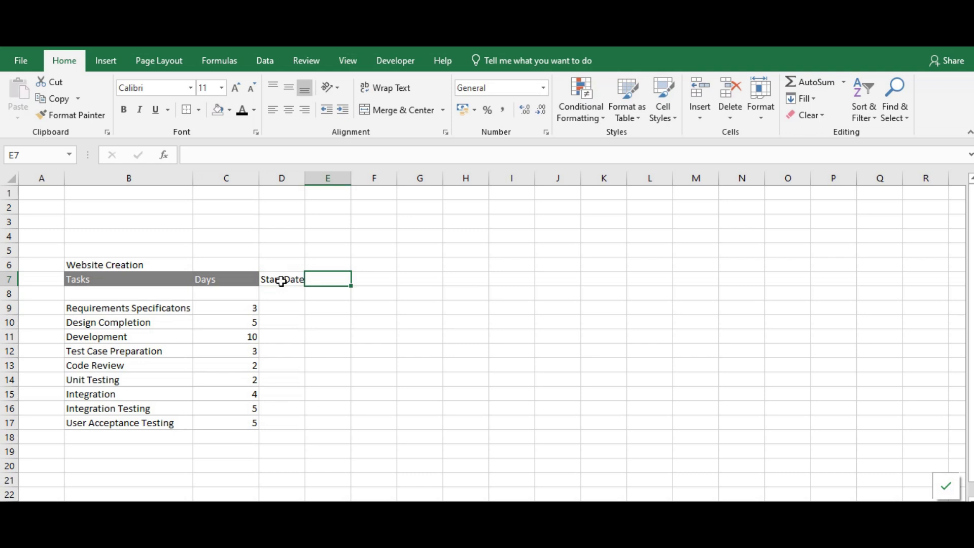
type("End Date")
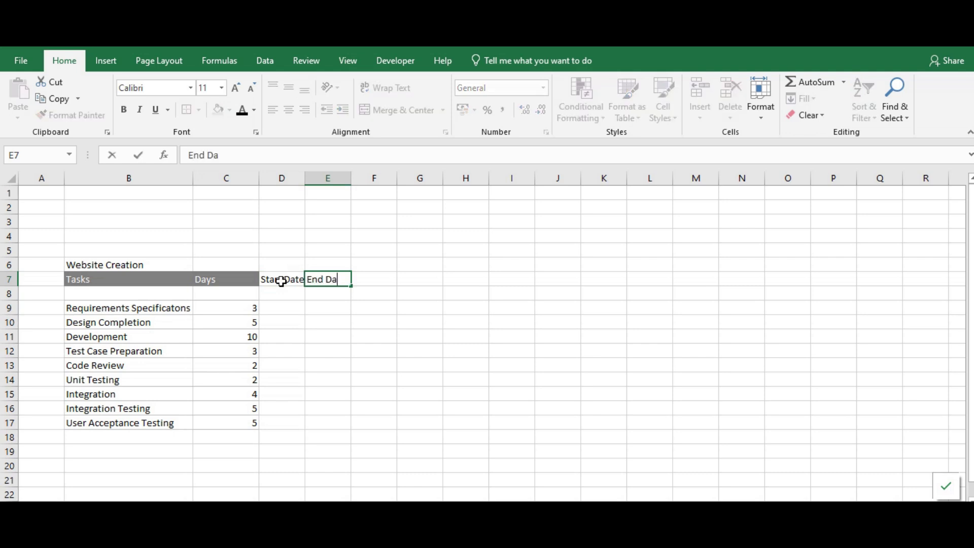
key("Return")
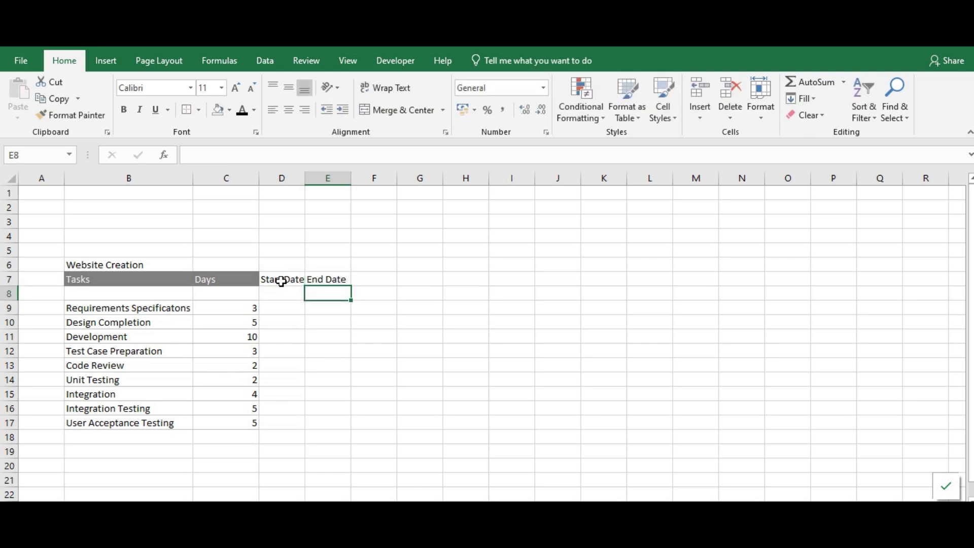
left_click(281, 282)
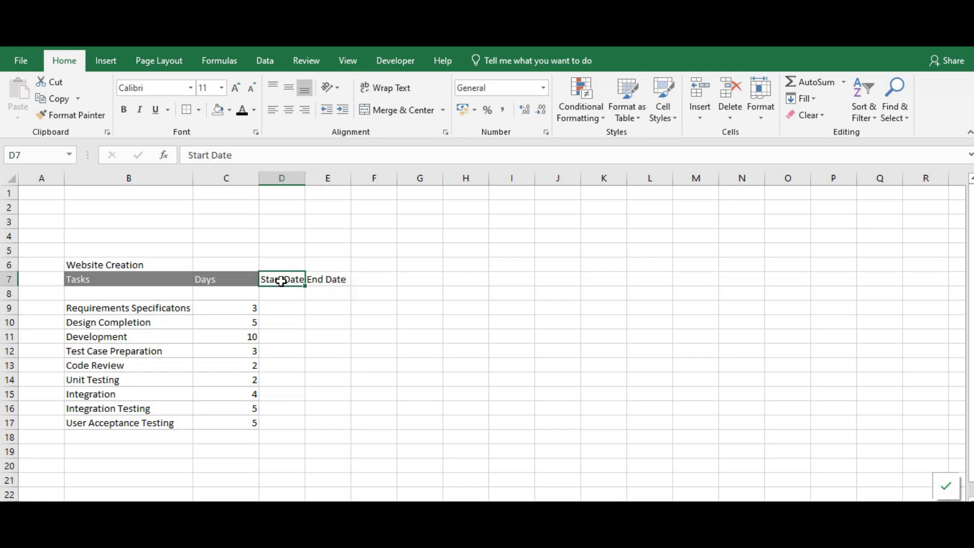
Enter the label "Project Start Date" in cell B1.
left_click(122, 192)
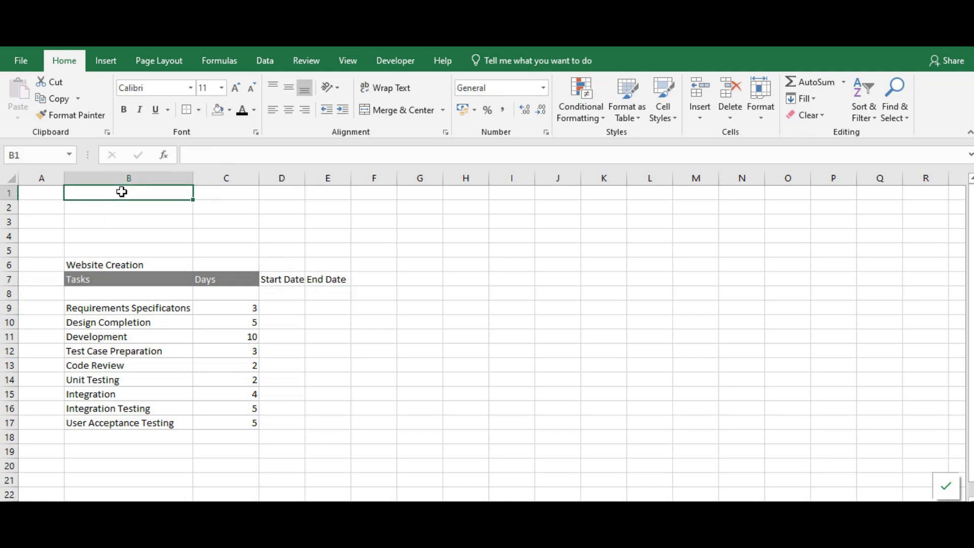
type("Projec")
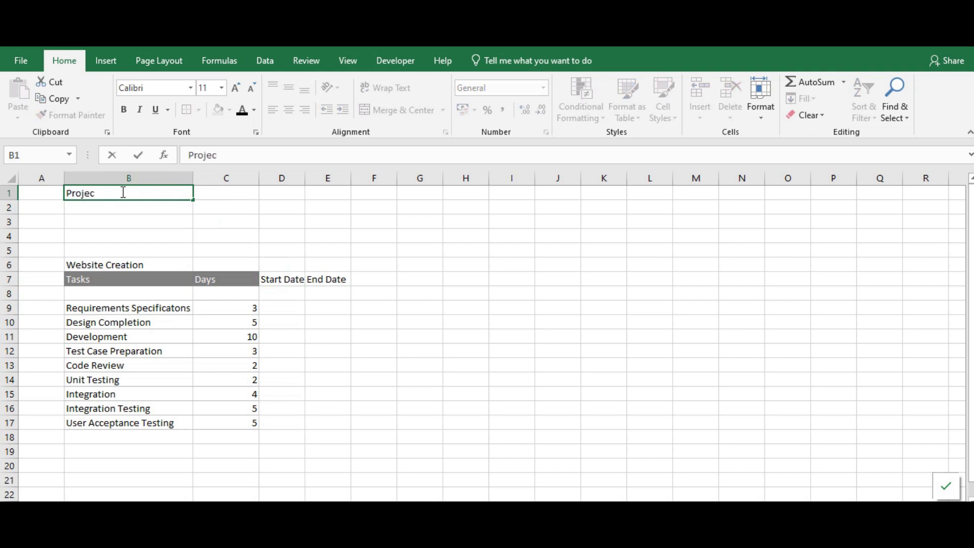
type("t Start Date")
Name cell C1 project_start_date and enter the date 3 oct 2023 in it.
left_click(207, 191)
left_click(46, 155)
type("project")
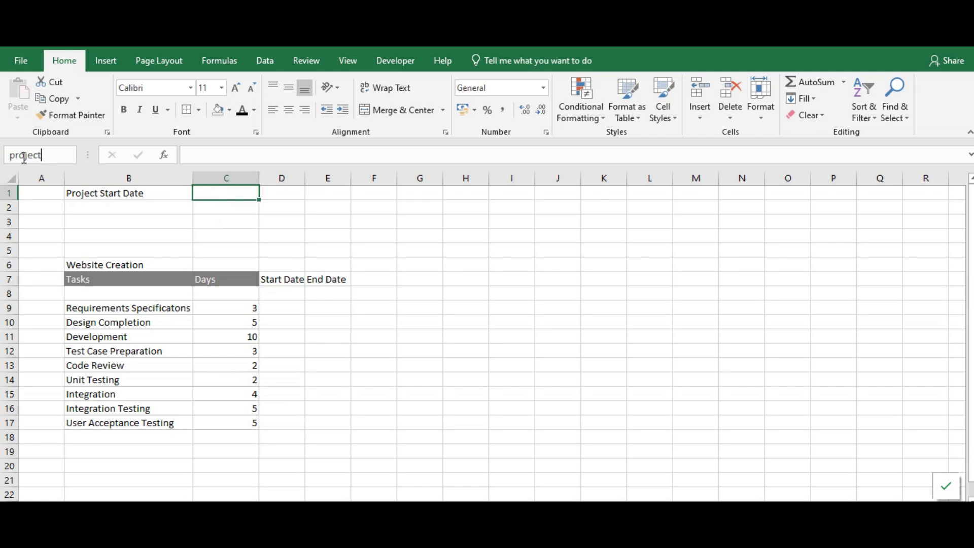
type("_start_date")
key("Return")
type("3 oct")
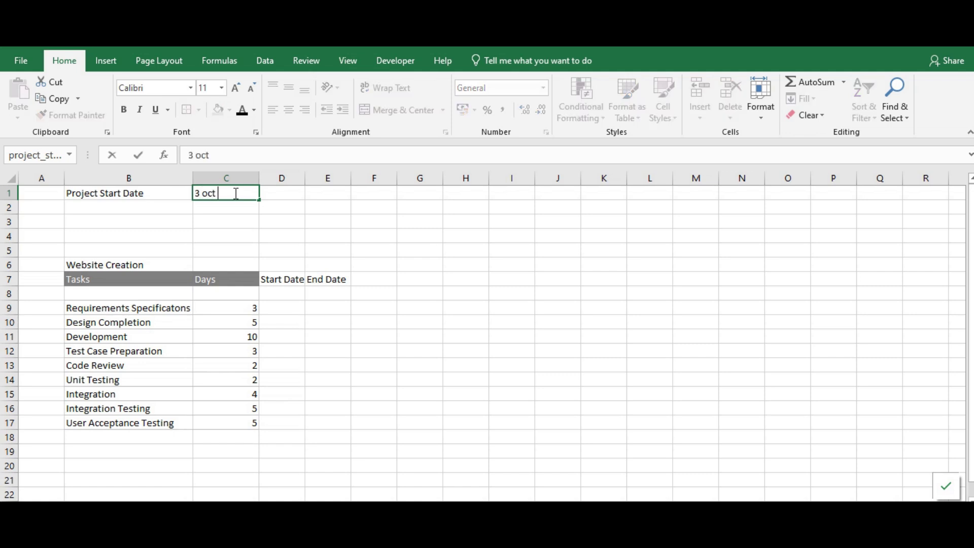
type(" 2023")
key("Return")
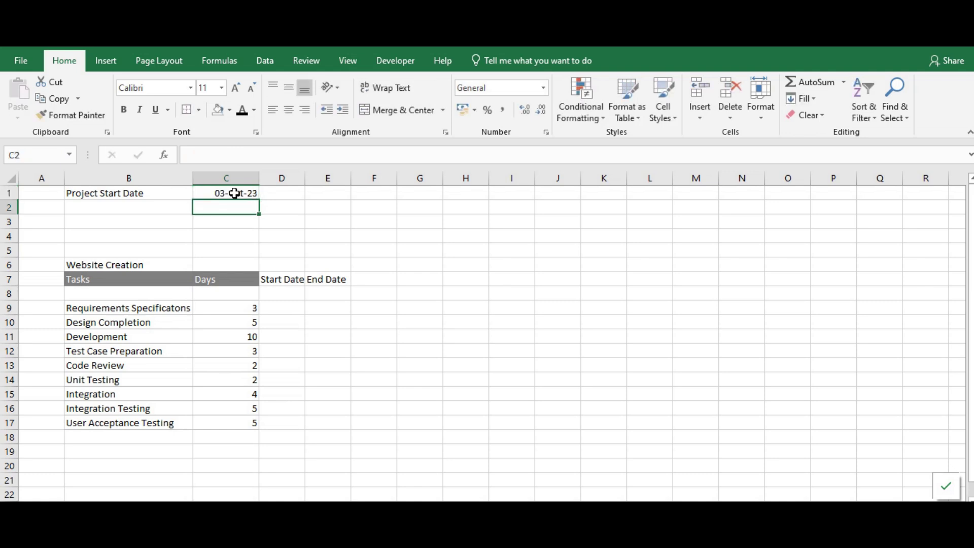
Link the Requirements Specifications start date in D9 to the project start date in C1.
left_click(280, 308)
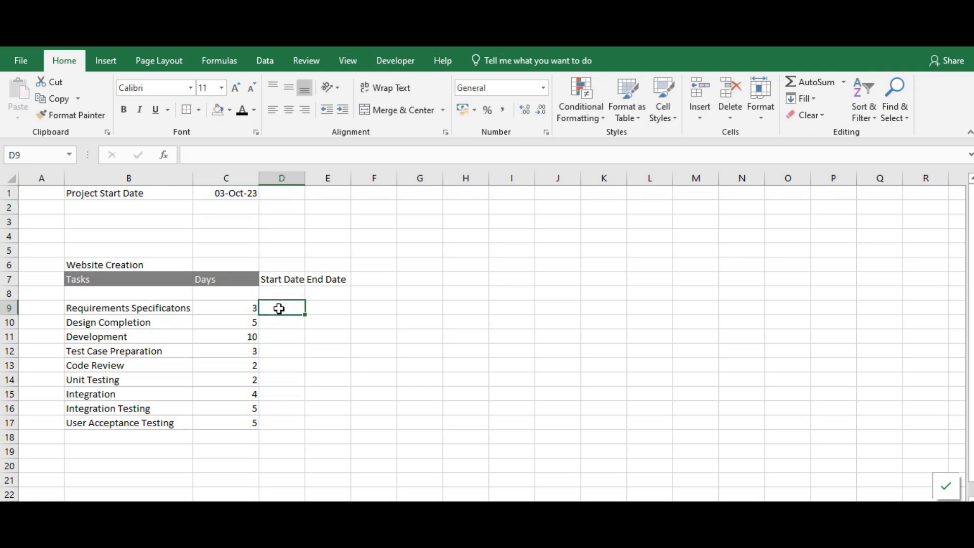
type("=")
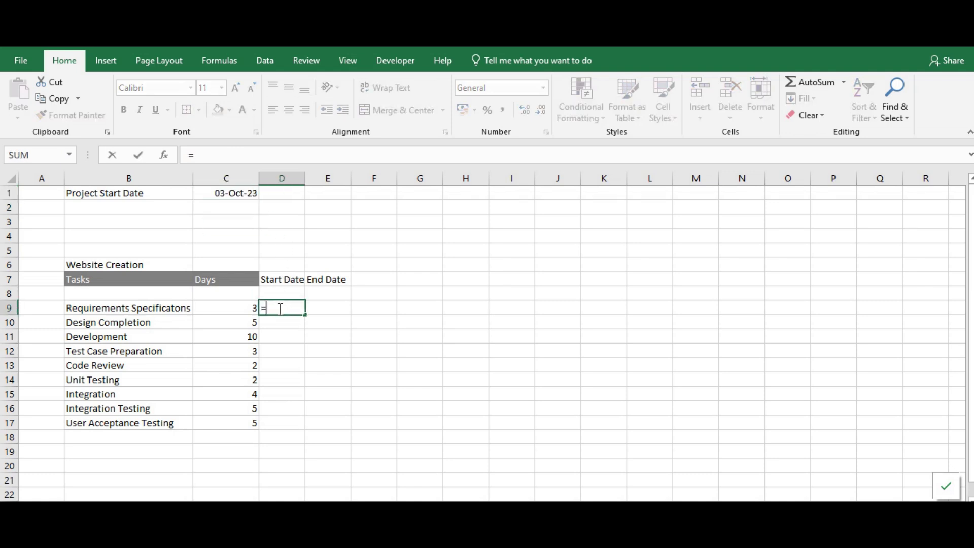
left_click(235, 193)
key("Return")
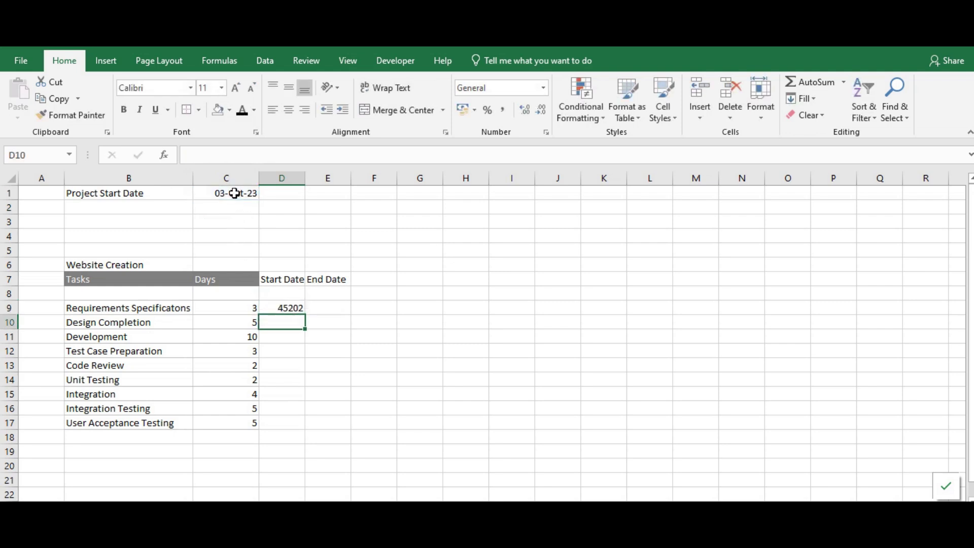
Format D9 as a date of type 14.3.12 and copy that format to the range D9:E17.
left_click(285, 308)
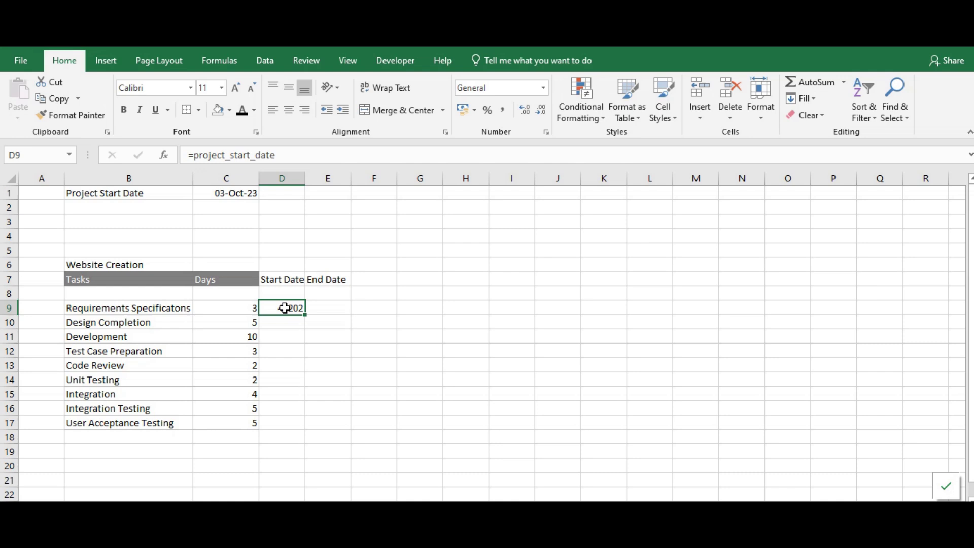
right_click(284, 308)
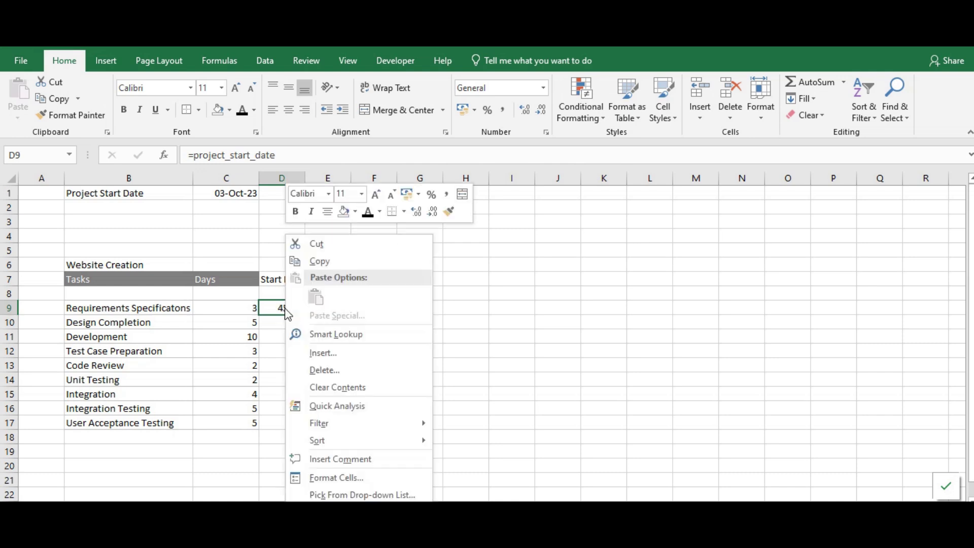
left_click(342, 478)
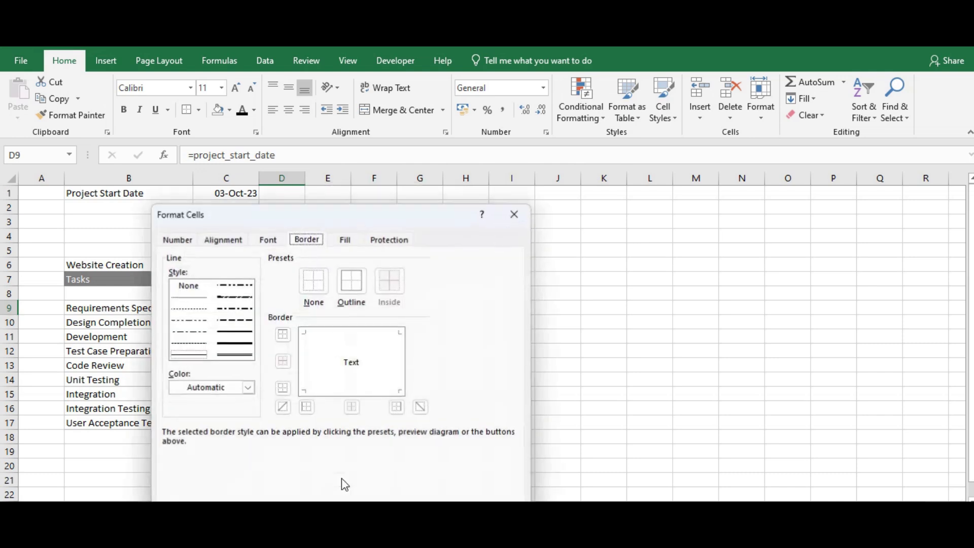
left_click(178, 239)
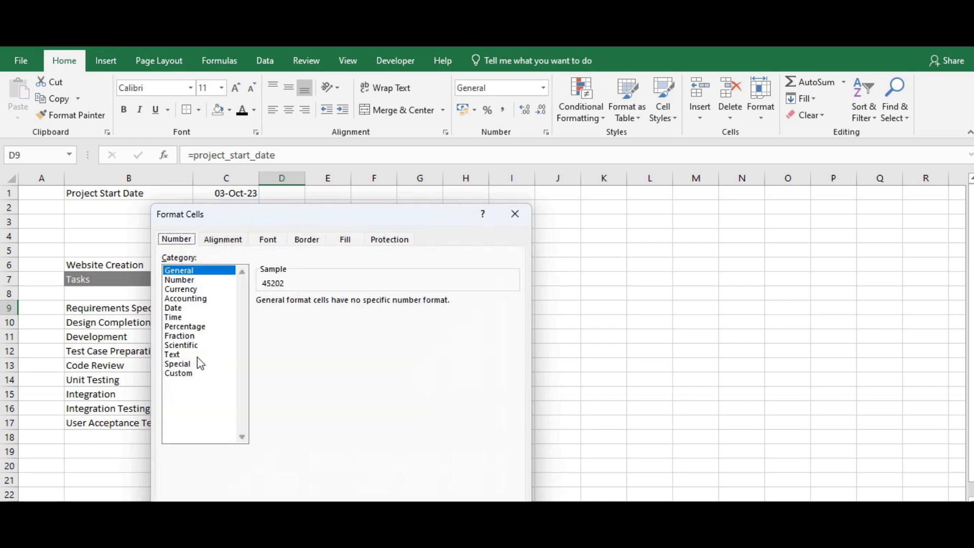
left_click(172, 309)
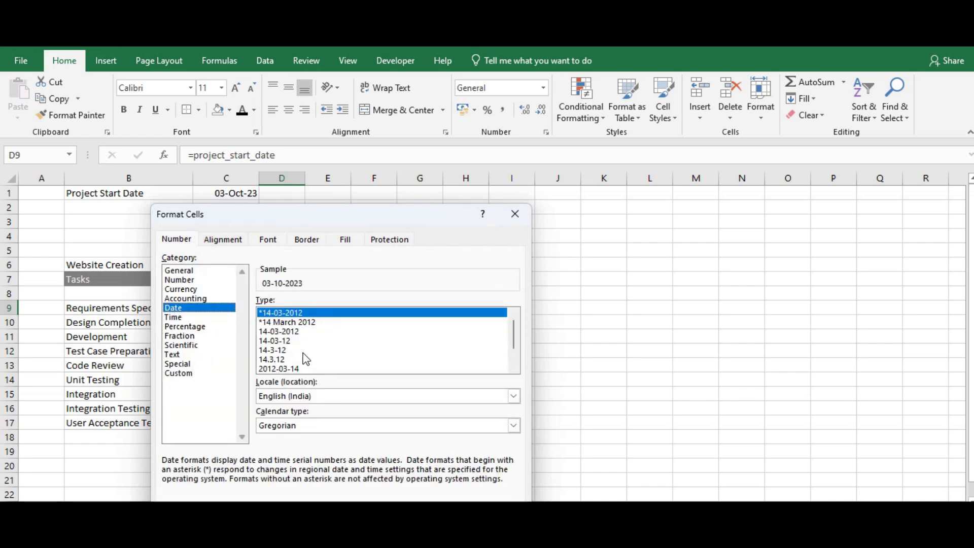
left_click(293, 361)
left_click(414, 494)
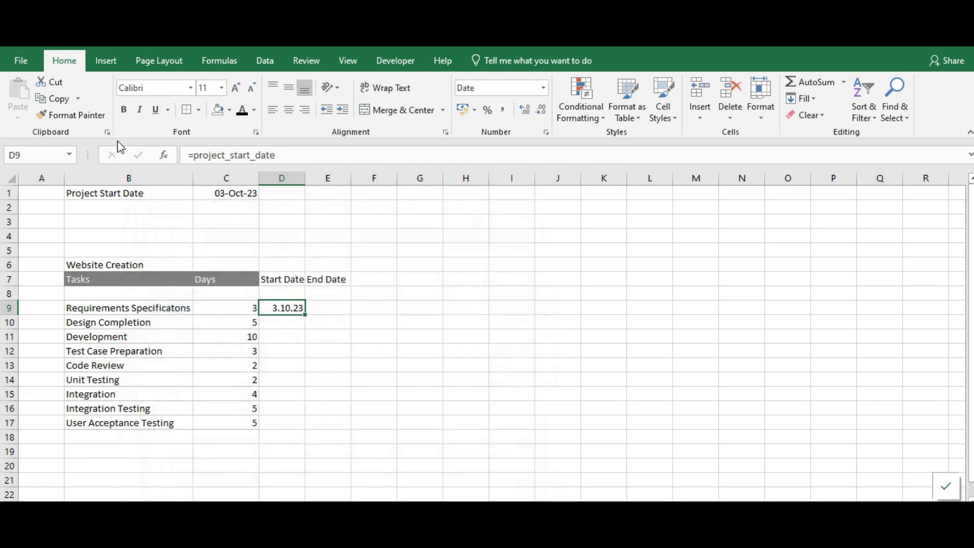
left_click(96, 116)
mouse_move(288, 309)
left_mouse_down()
mouse_move(337, 381)
mouse_move(336, 421)
left_mouse_up()
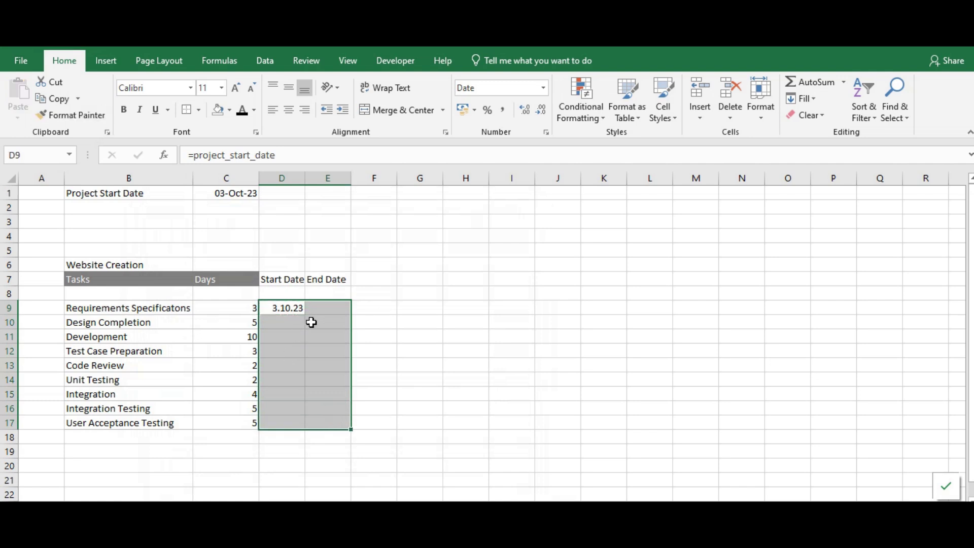
Calculate the Requirements Specifications end date in E9 with the formula =WORKDAY(D9,C9).
left_click(331, 309)
type("=")
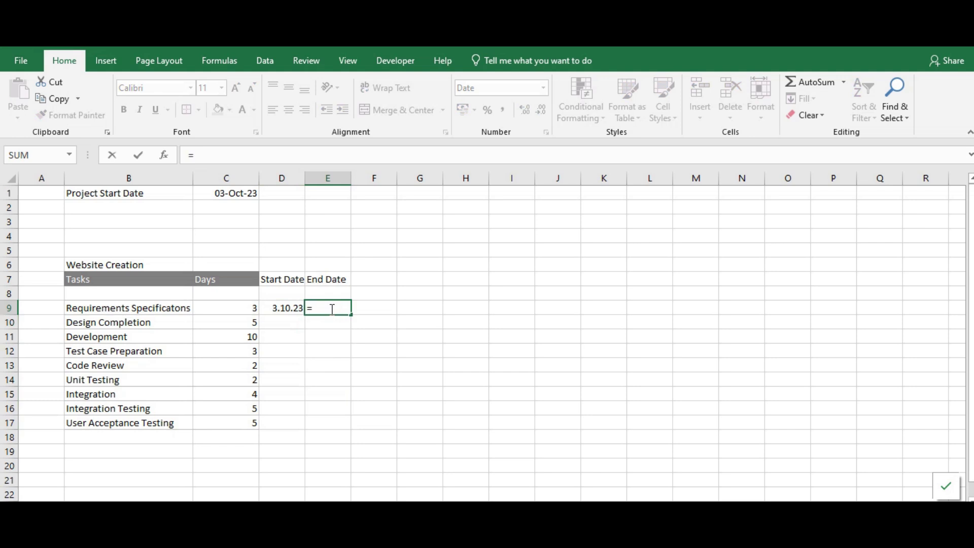
type("wor")
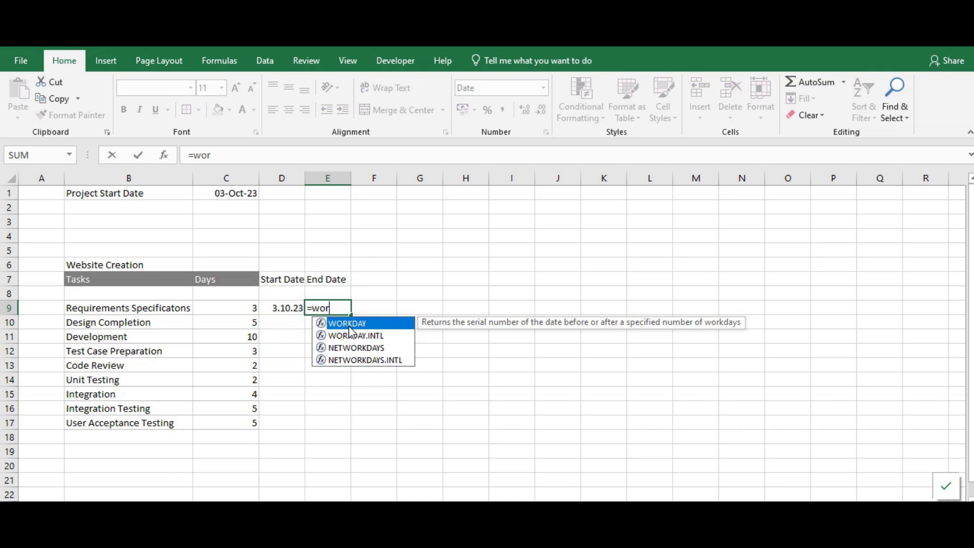
key("Tab")
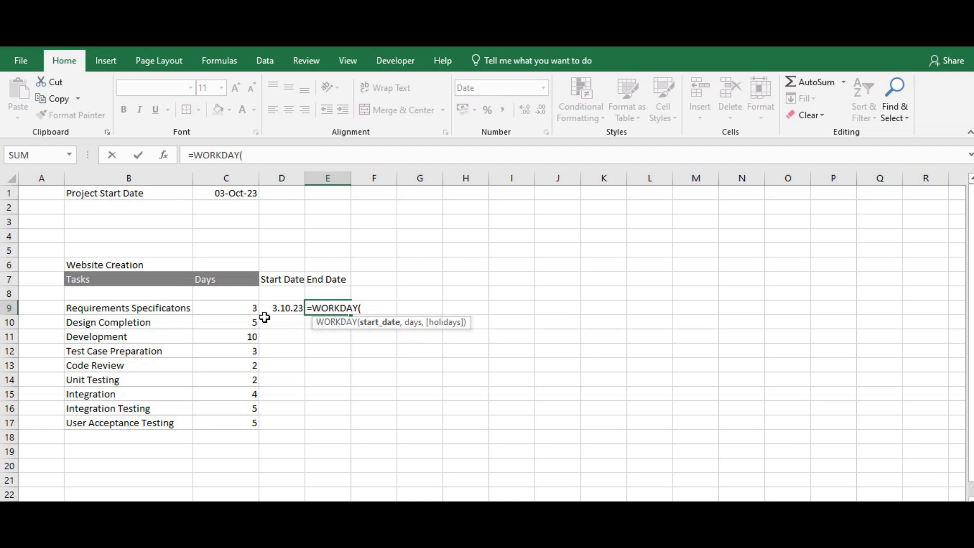
left_click(287, 312)
type(",")
left_click(233, 305)
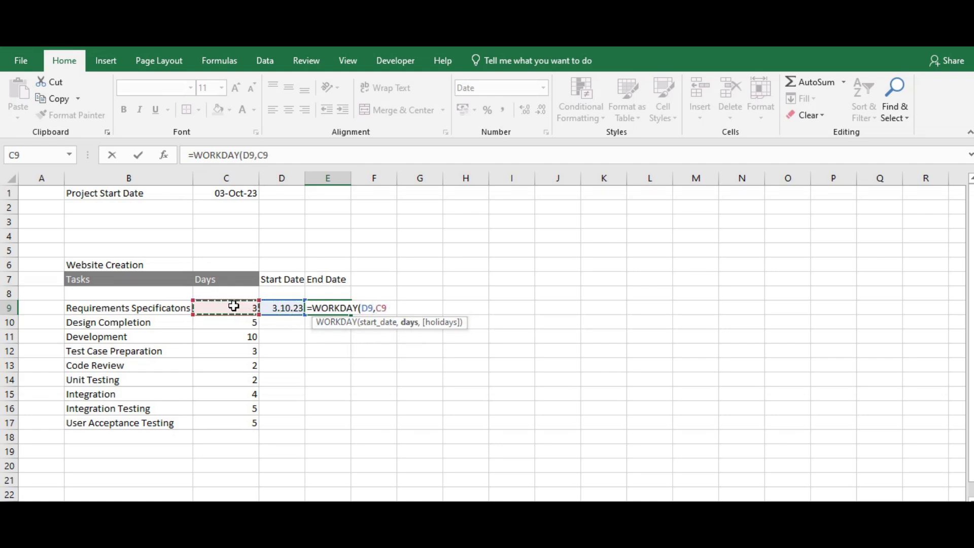
type(")")
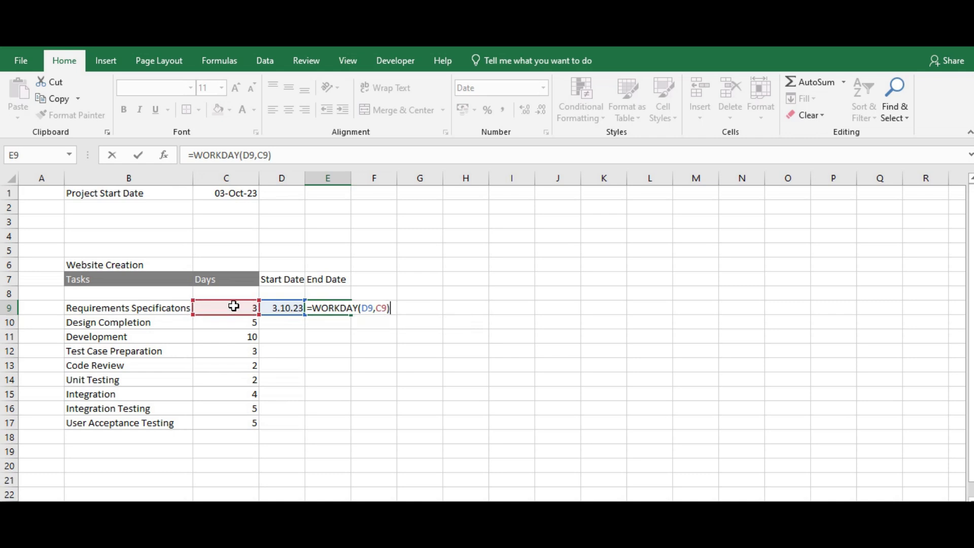
key("Return")
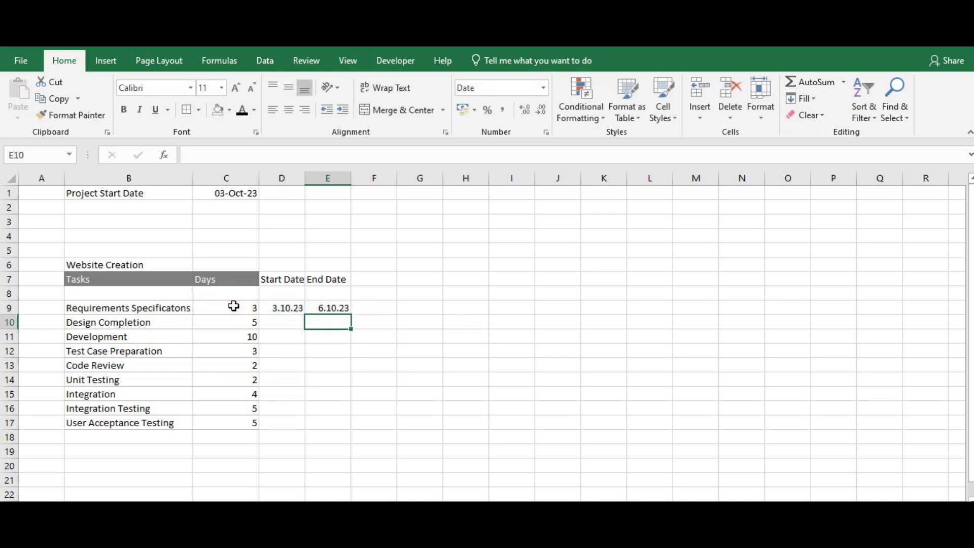
Calculate the Design Completion start date in D10 with the formula =WORKDAY(E9,1).
left_click(273, 323)
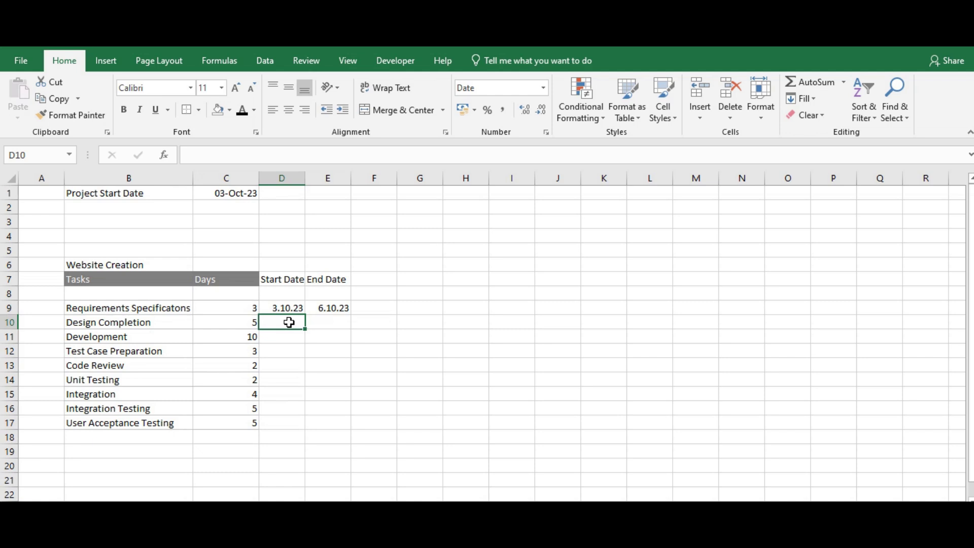
type("=")
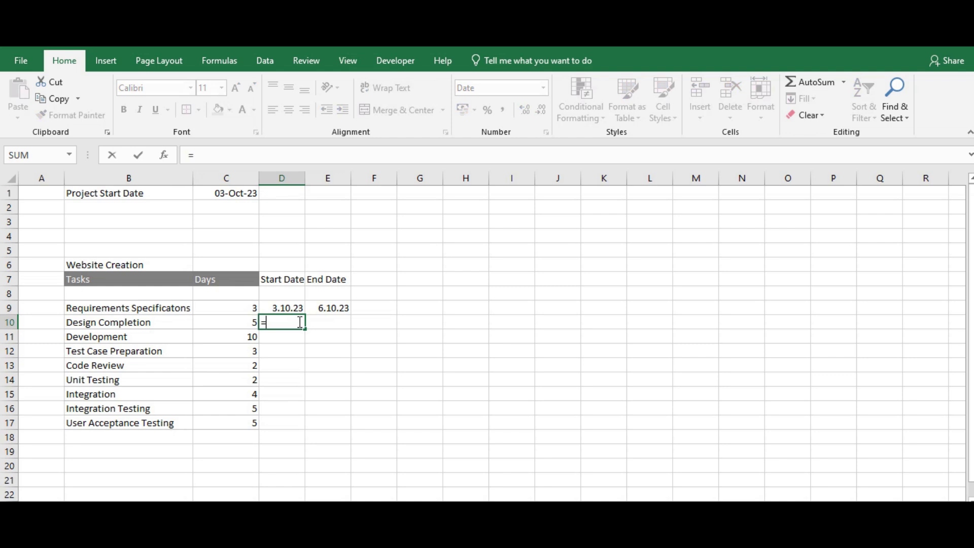
type("wor")
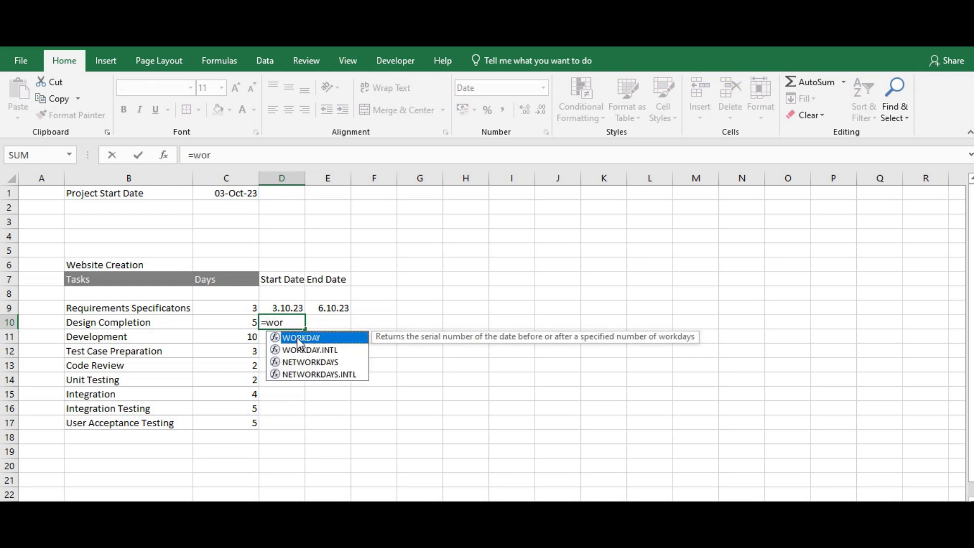
double_click(298, 339)
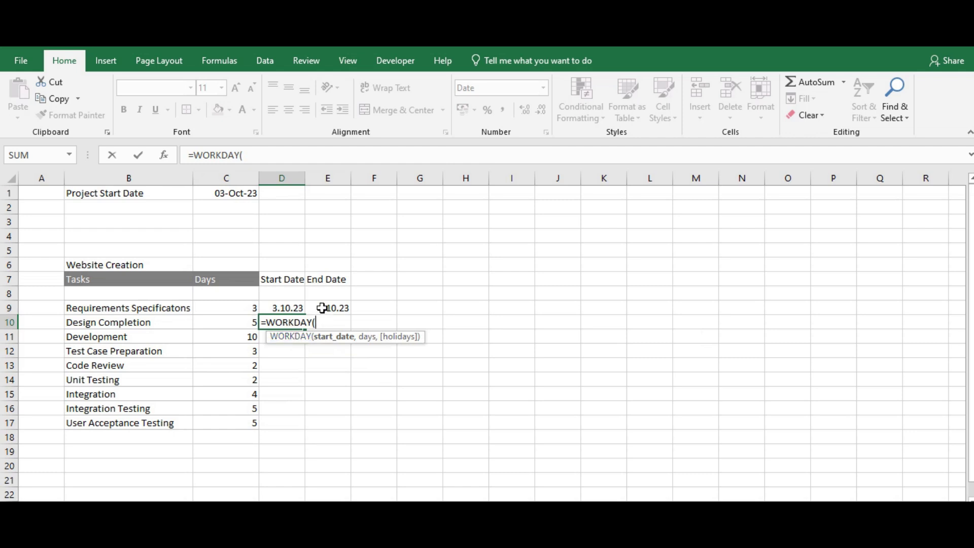
left_click(322, 308)
type(",")
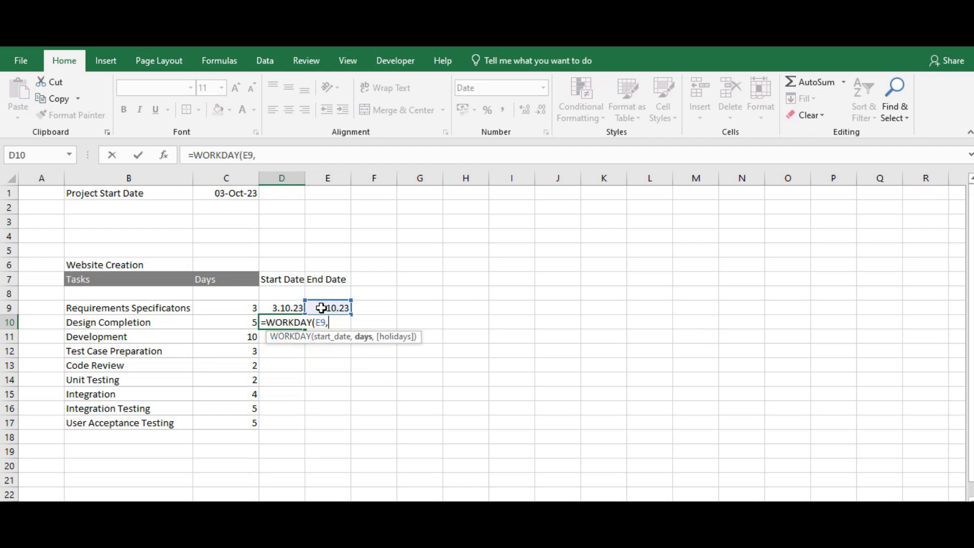
type("1)")
key("Return")
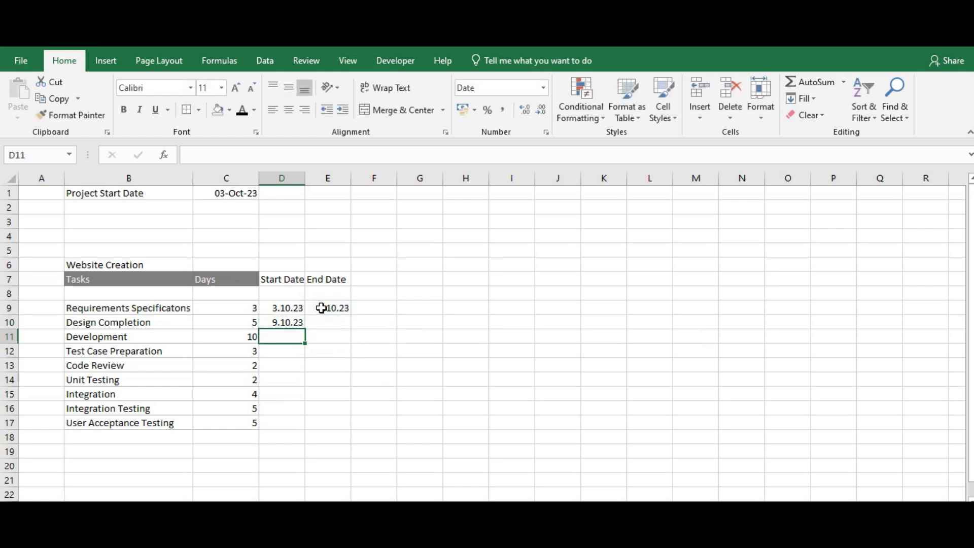
Copy the Requirements Specifications end date formula from E9 down to Design Completion in E10.
left_click(285, 321)
left_click(332, 308)
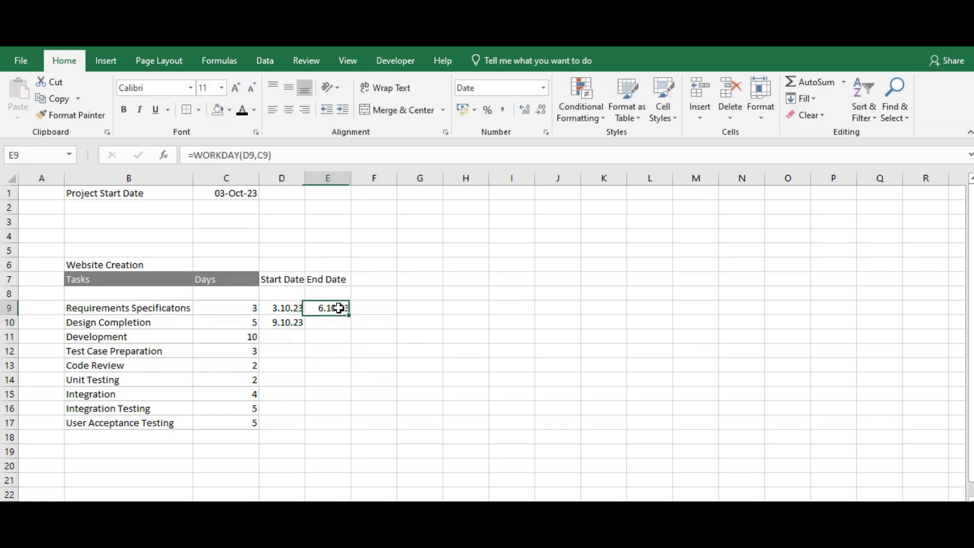
left_click_drag(350, 315, 351, 330)
Fill the Development row by copying the start date formula from D10 to D11 and the end date formula from E10 to E11.
left_click(287, 321)
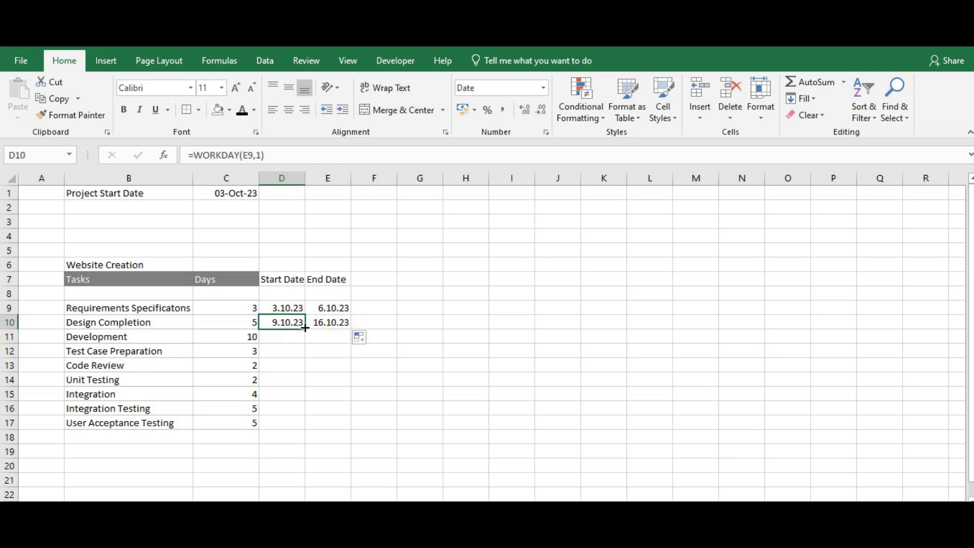
left_click_drag(305, 329, 303, 342)
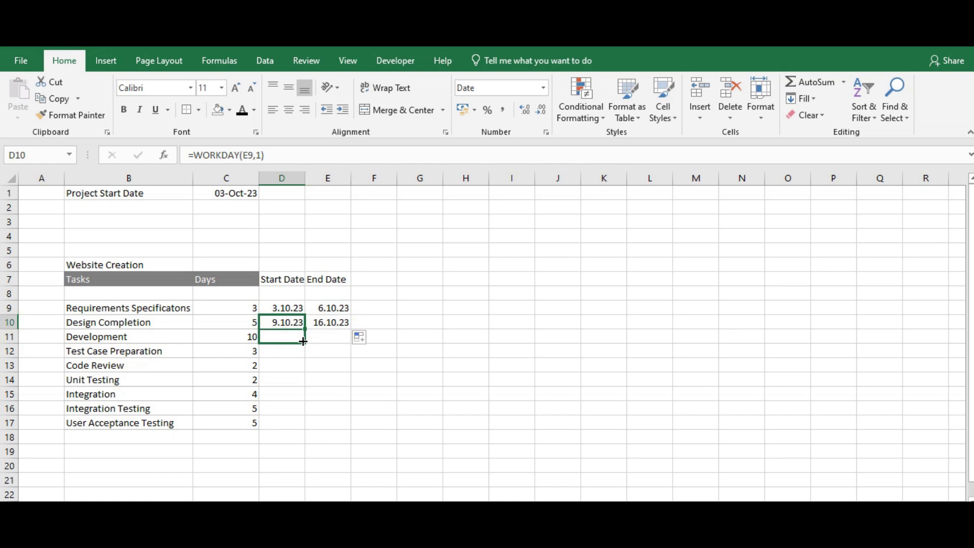
left_click_drag(303, 341, 303, 342)
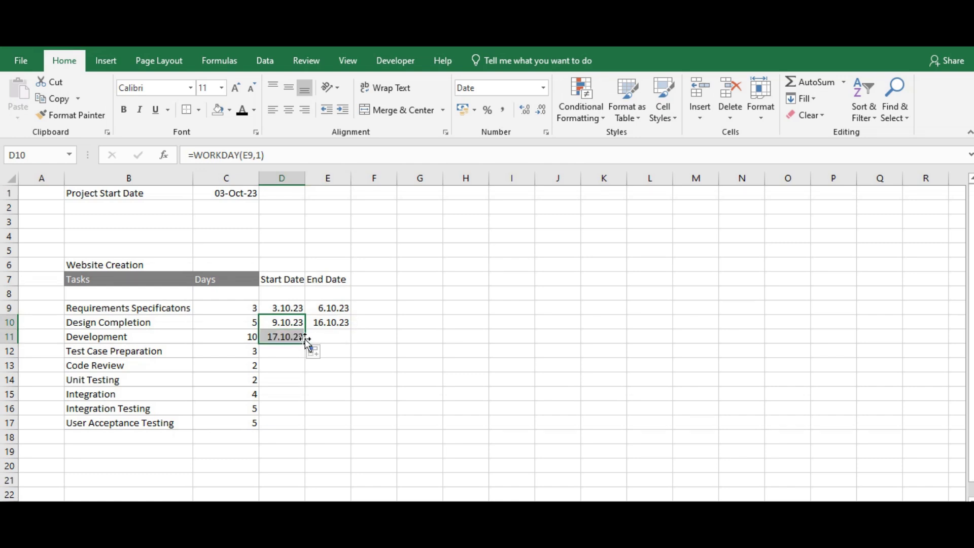
left_click(338, 323)
left_click_drag(354, 331, 354, 342)
Calculate the Test Case Preparation start date in D12 with the formula =WORKDAY(E10,1).
left_click(283, 352)
double_click(282, 352)
type("=wor")
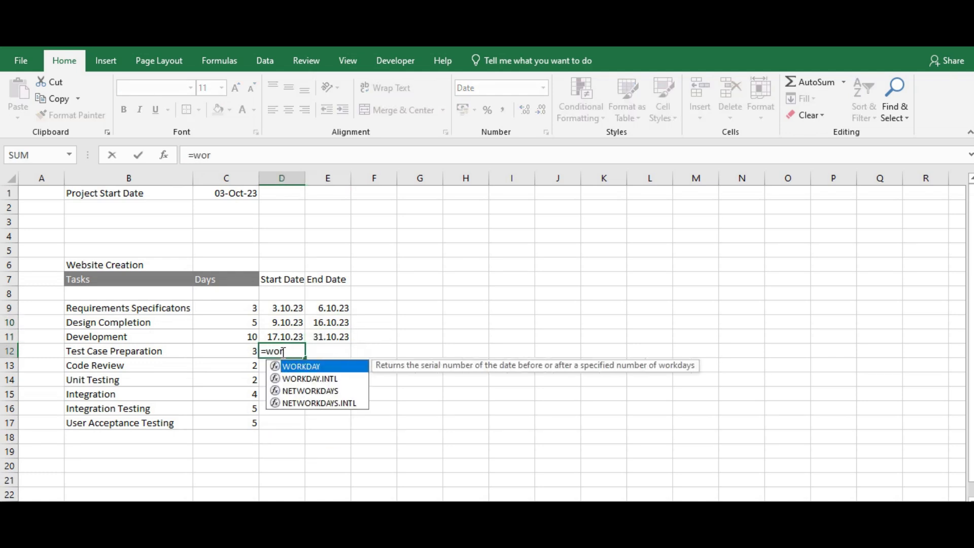
double_click(307, 367)
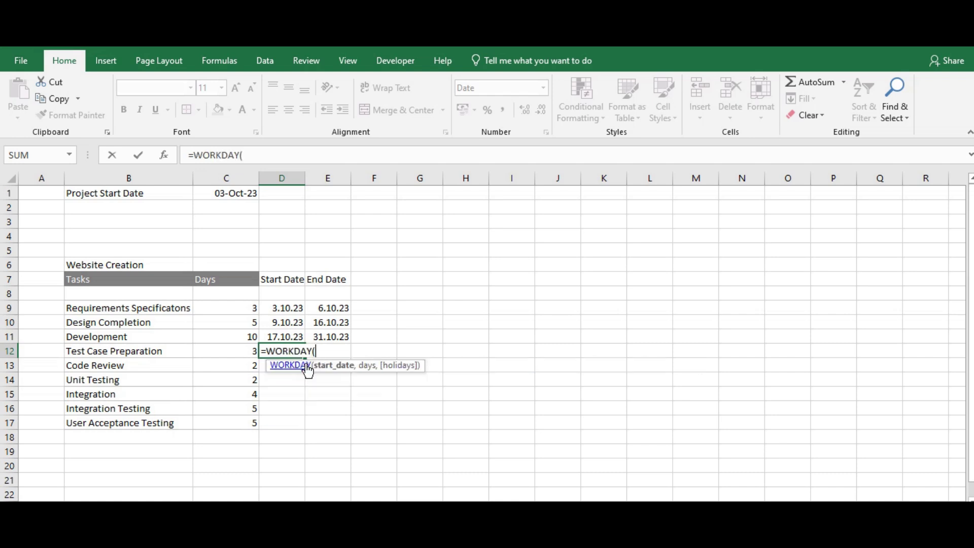
left_click(333, 322)
type(",")
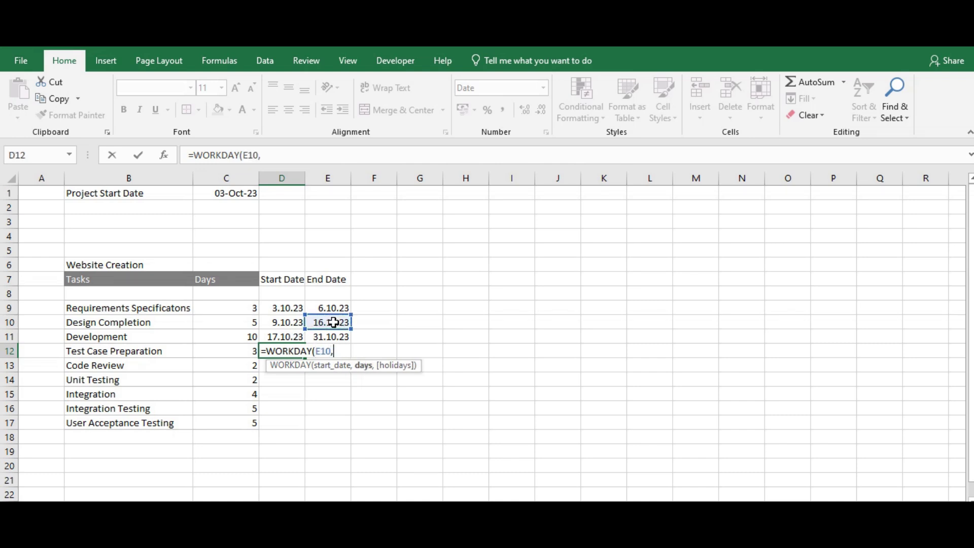
type("1)")
key("Return")
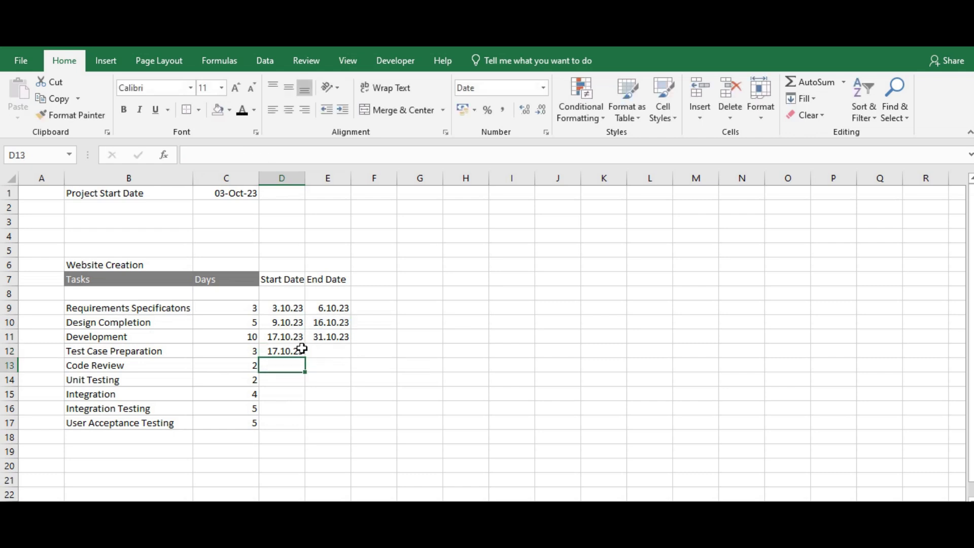
Copy the Development end date formula from E11 to Test Case Preparation in E12.
left_click(344, 337)
key("ctrl+c")
key("Down")
key("ctrl+v")
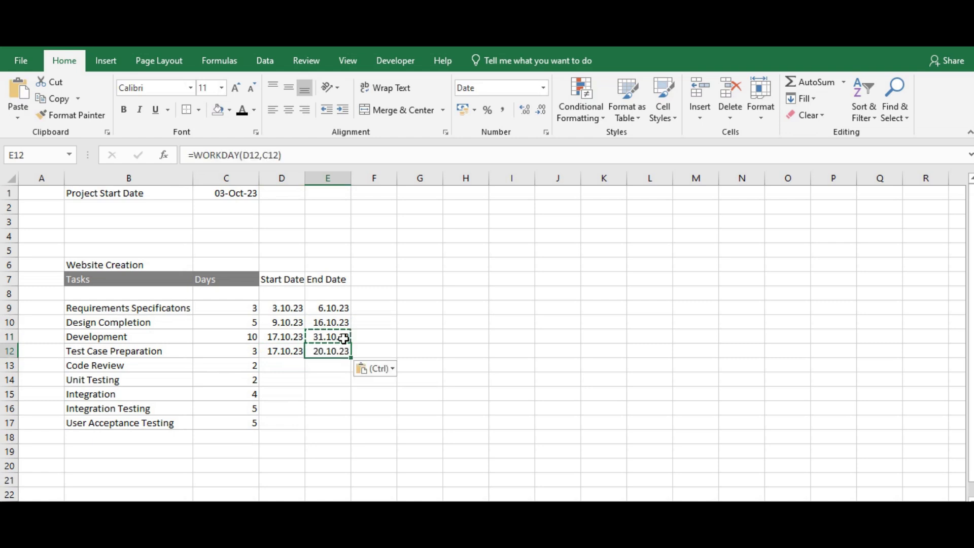
Calculate the Code Review start date in D13 with the formula =WORKDAY(E11,1).
left_click(280, 364)
key("Escape")
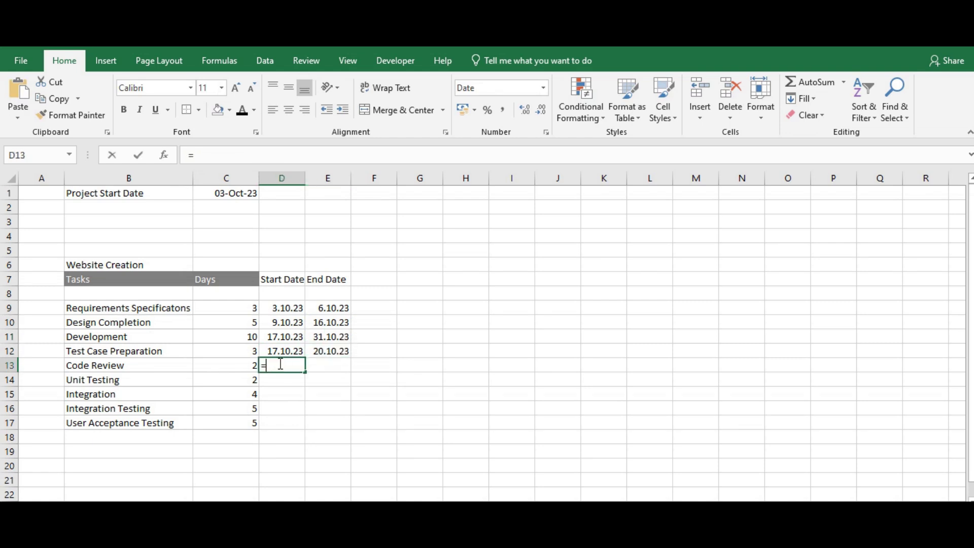
type("=wo")
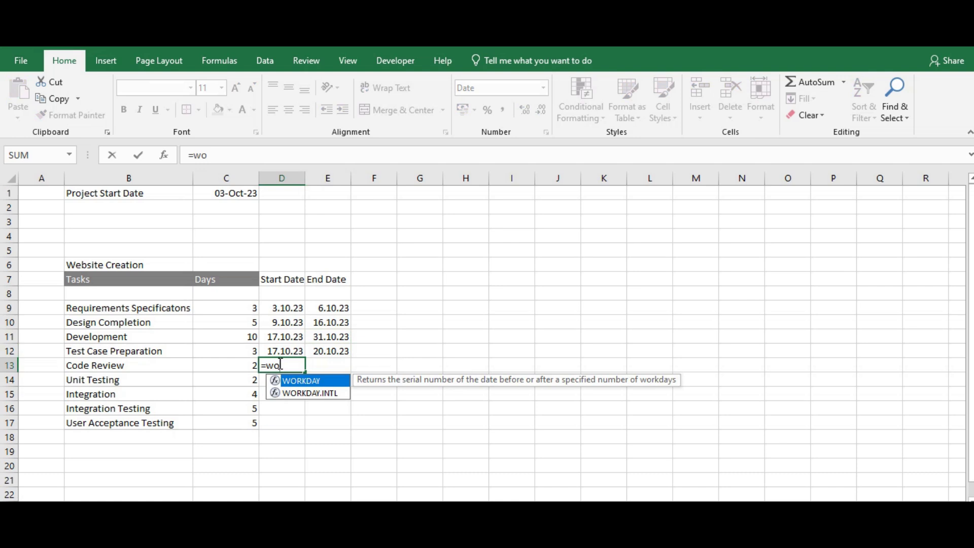
double_click(297, 382)
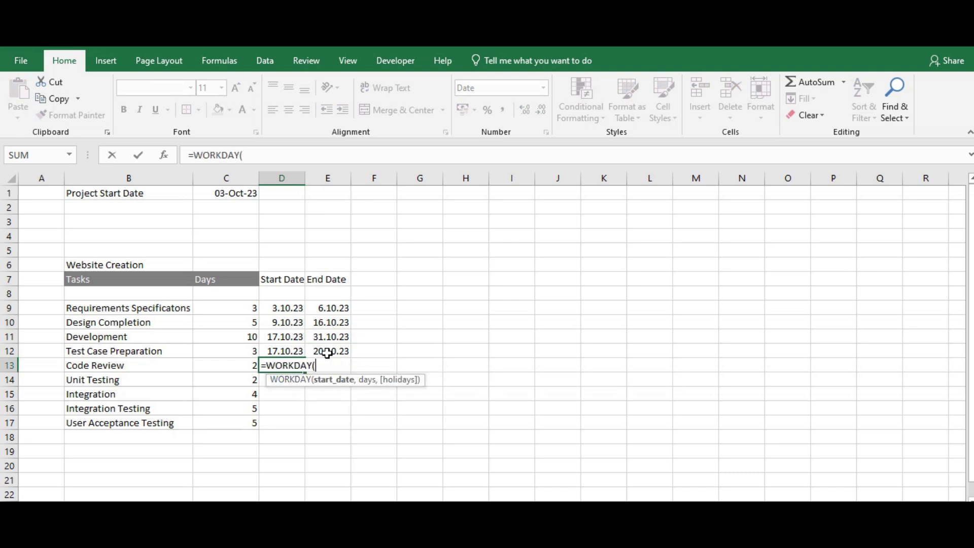
left_click(330, 337)
type(",1)")
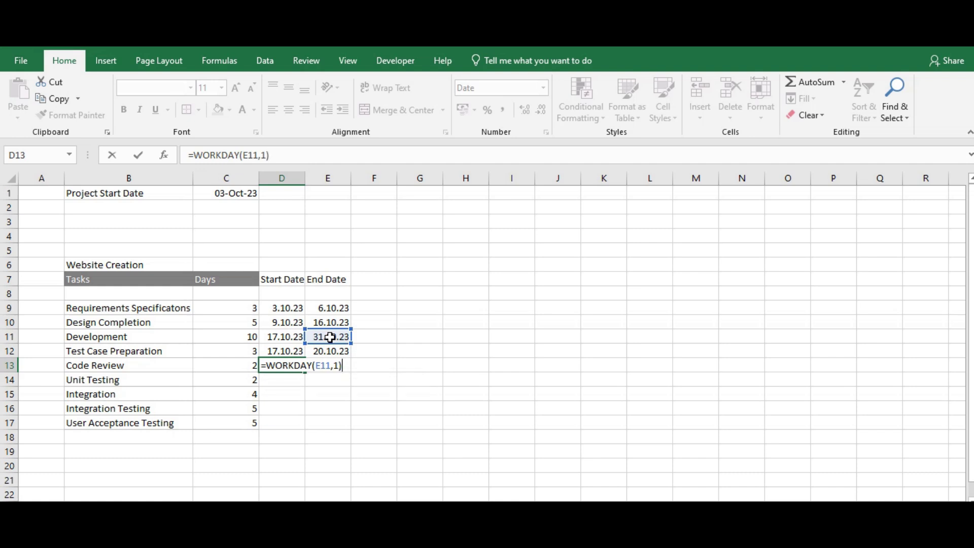
key("Return")
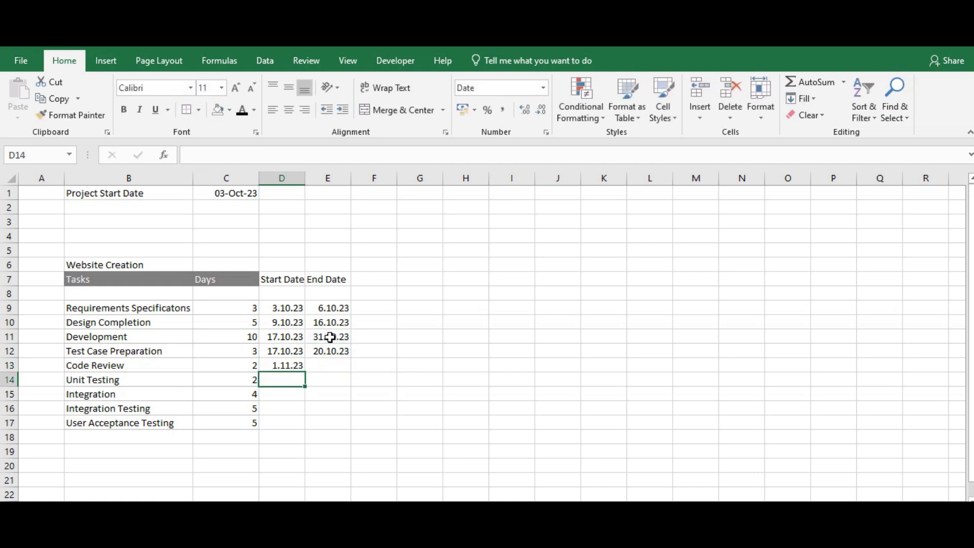
Copy the end date formula from E12 to E13, and copy the Code Review date formulas down to Unit Testing in row 14.
left_click(336, 356)
key("ctrl+c")
key("Down")
key("ctrl+v")
Change the Unit Testing start date formula in D14 to =WORKDAY(E13,1) so it follows the Code Review end date.
double_click(293, 380)
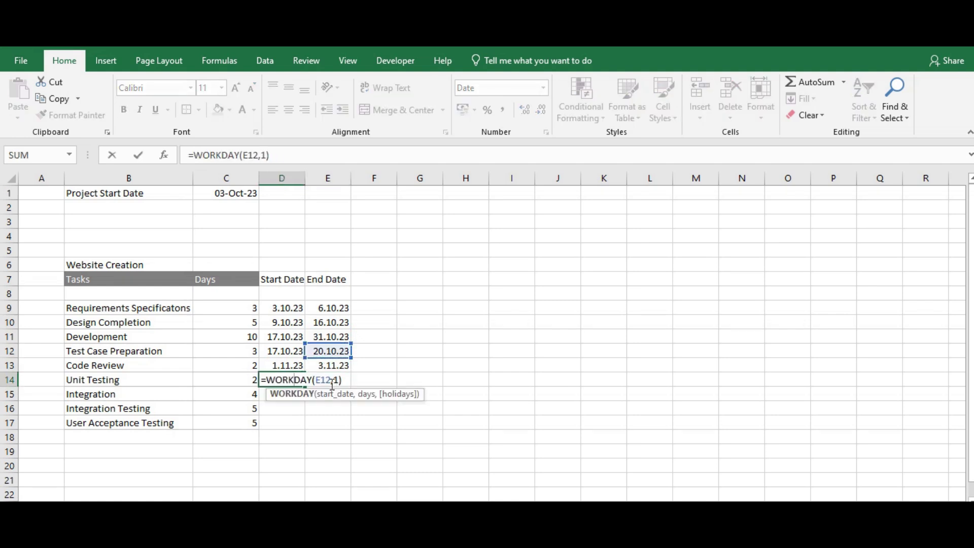
left_click(329, 384)
key("BackSpace")
key("BackSpace")
key("BackSpace")
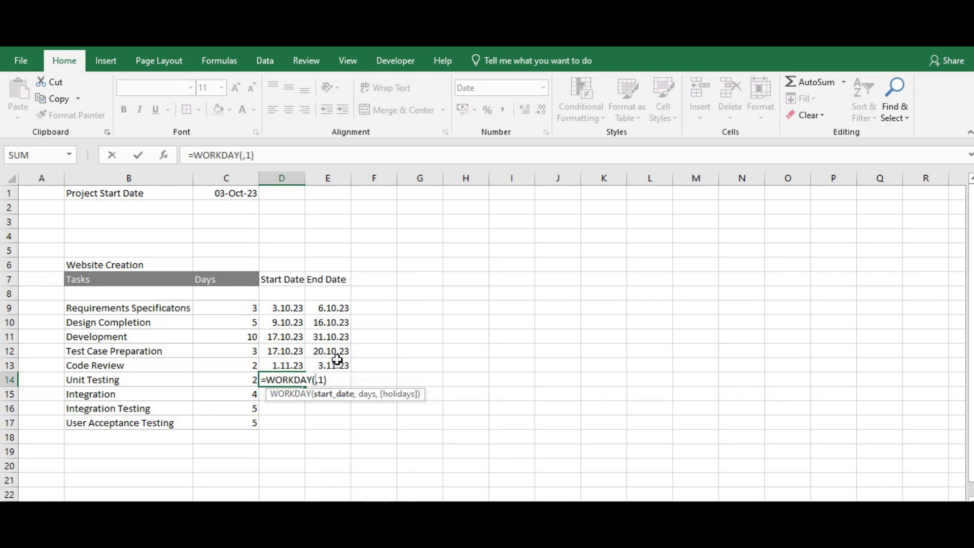
left_click(335, 365)
key("Return")
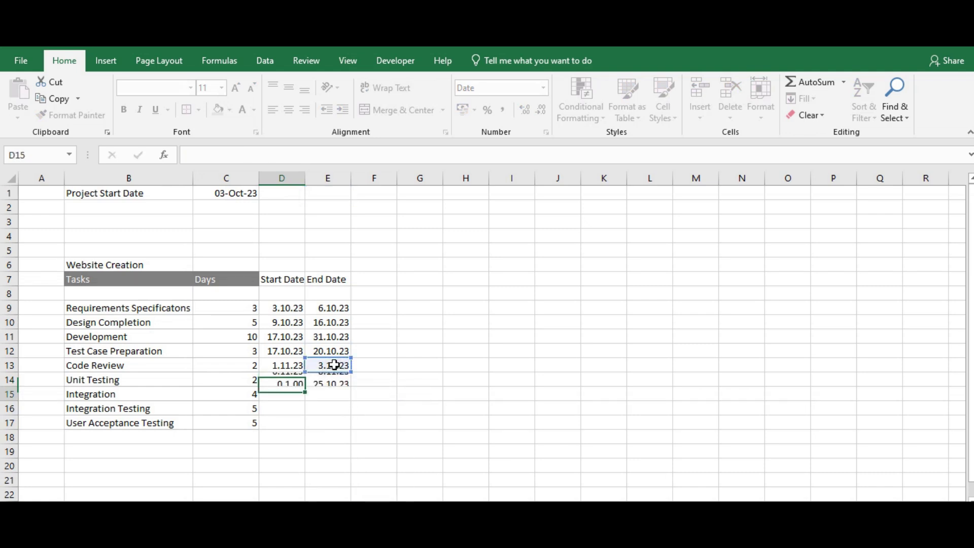
left_click(291, 381)
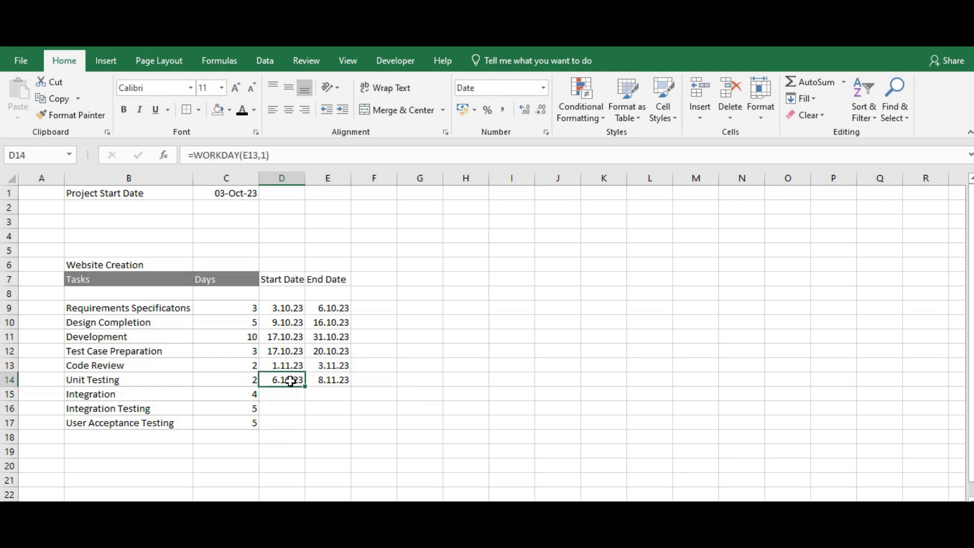
Copy the Unit Testing start date formula from D14 to Integration in D15 and check its cell reference.
double_click(289, 395)
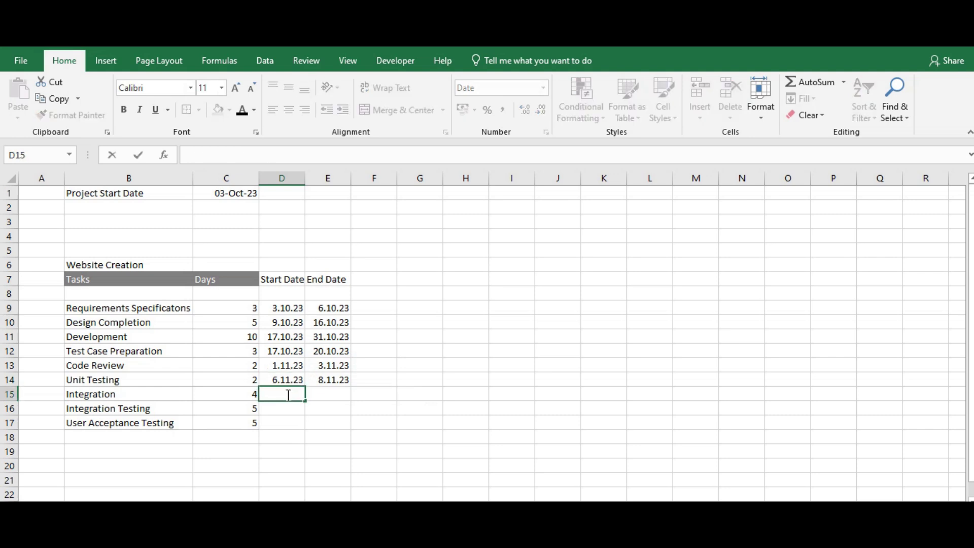
key("Return")
key("Up")
key("Up")
key("ctrl+c")
left_click(287, 395)
key("ctrl+v")
double_click(288, 394)
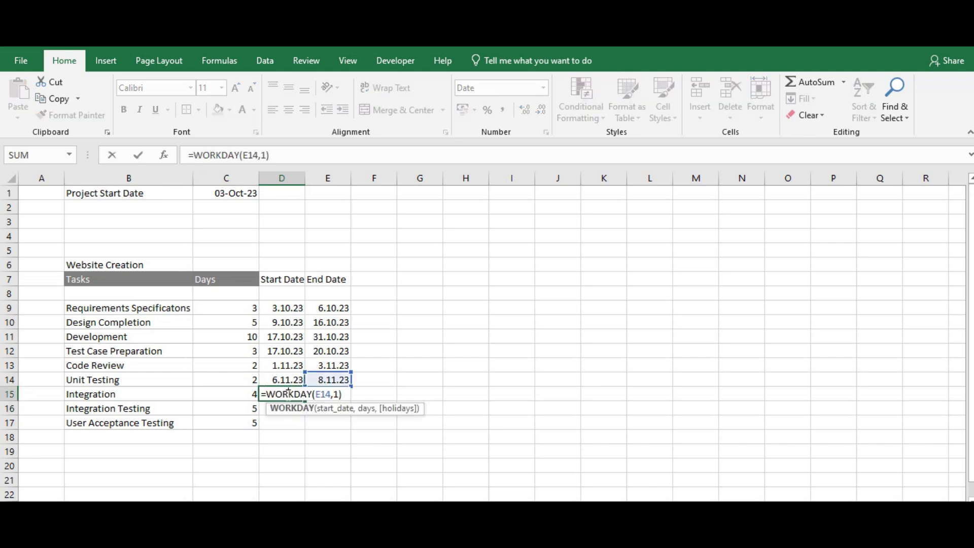
key("Return")
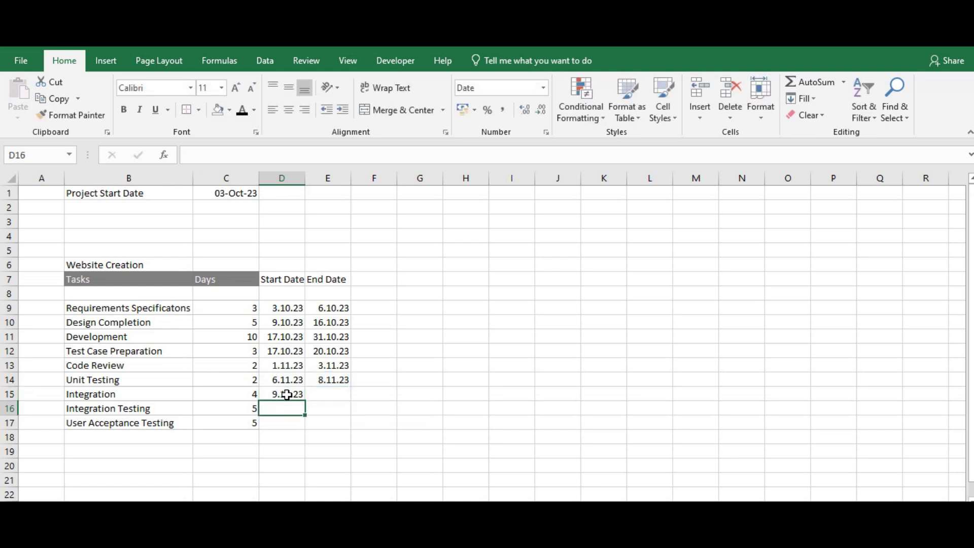
Copy the end date formula from E14 to Integration in E15, leaving E16 cleared.
left_click(328, 380)
left_click_drag(351, 387, 348, 412)
left_click(338, 407)
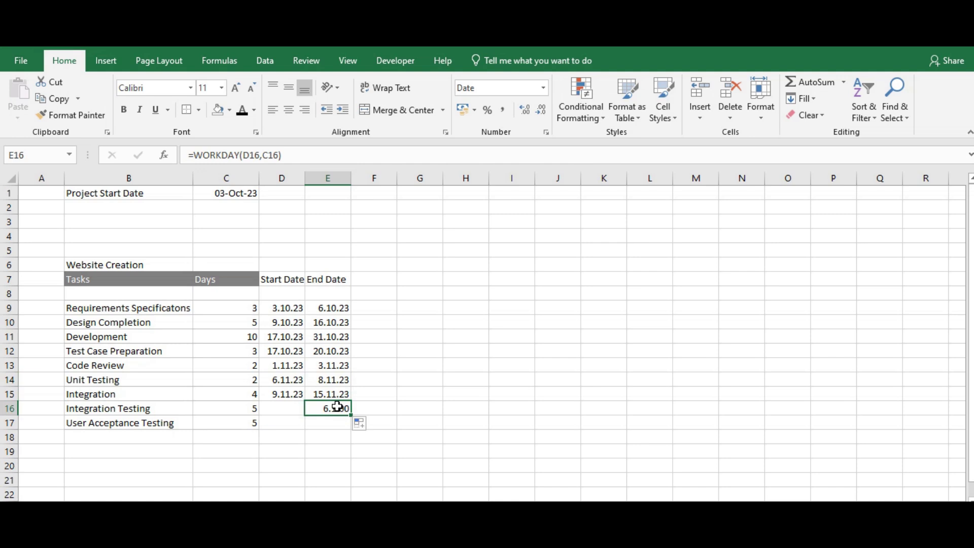
key("Delete")
Copy the Integration start date formula from D15 to Integration Testing in D16 and check its cell reference.
left_click(285, 393)
left_click_drag(305, 401, 305, 414)
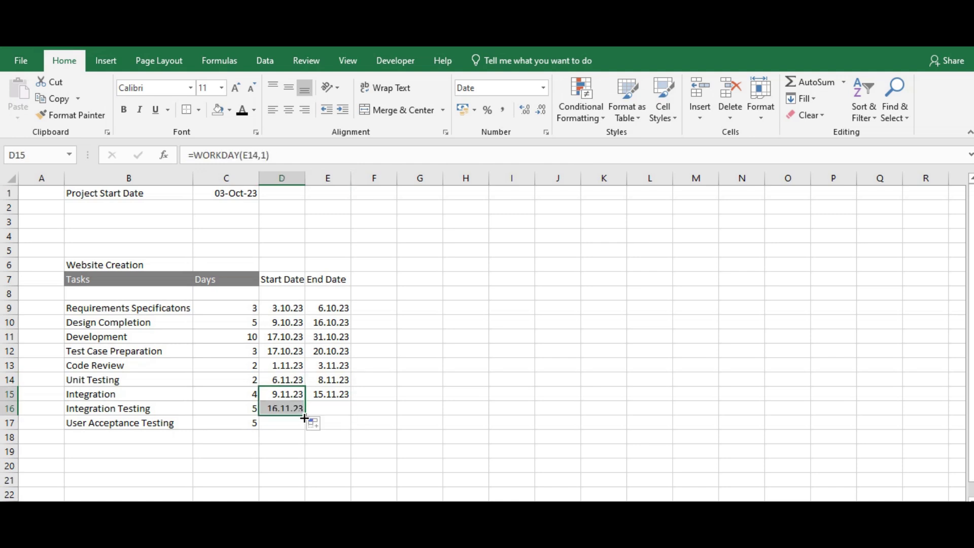
left_click(290, 408)
double_click(289, 408)
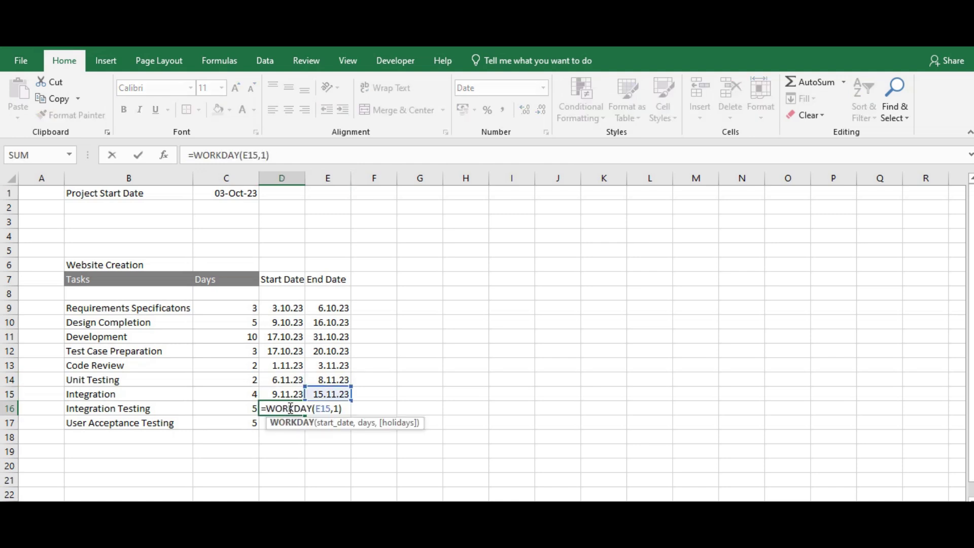
key("Return")
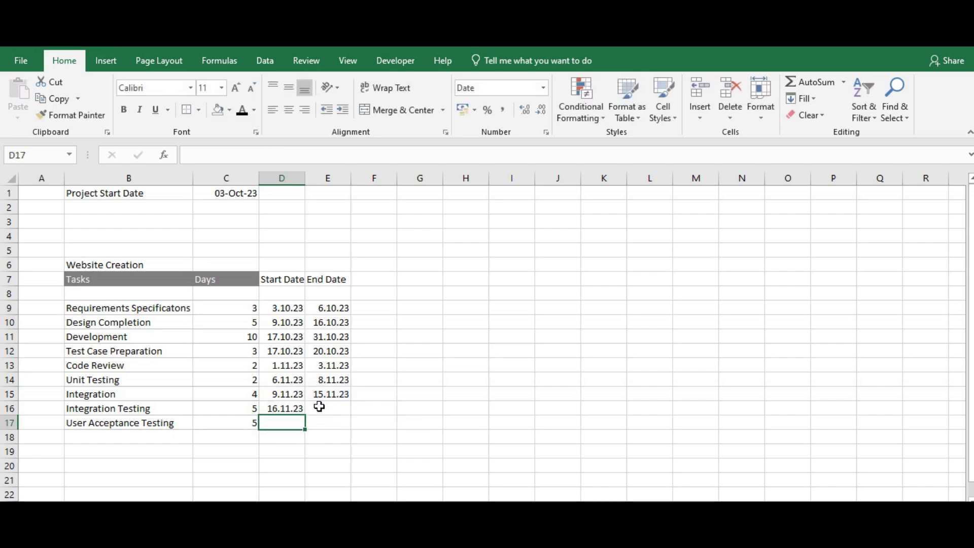
Copy the end date formula from E15 down to E17 and the start date formula from D16 to User Acceptance Testing in D17.
left_click(294, 409)
left_click(344, 394)
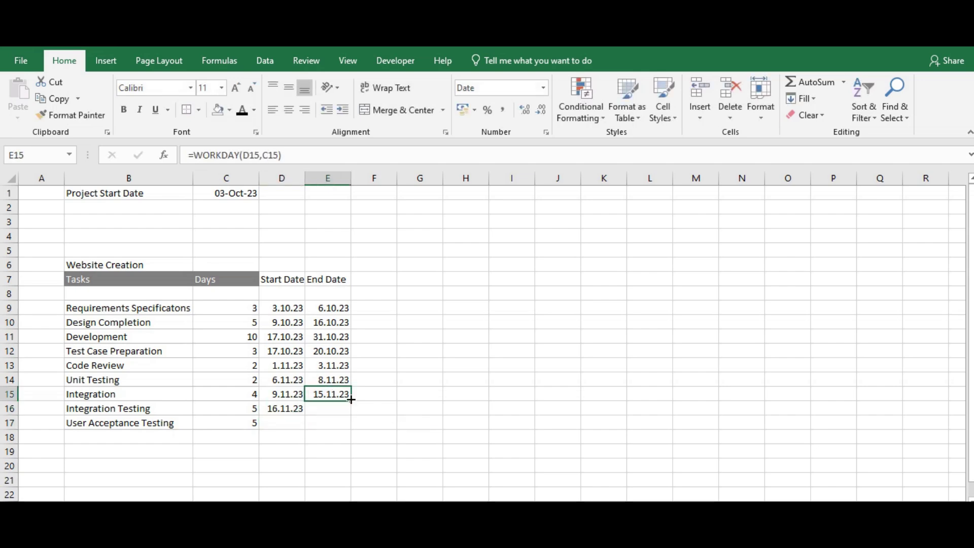
left_click_drag(352, 403, 351, 426)
left_click(280, 437)
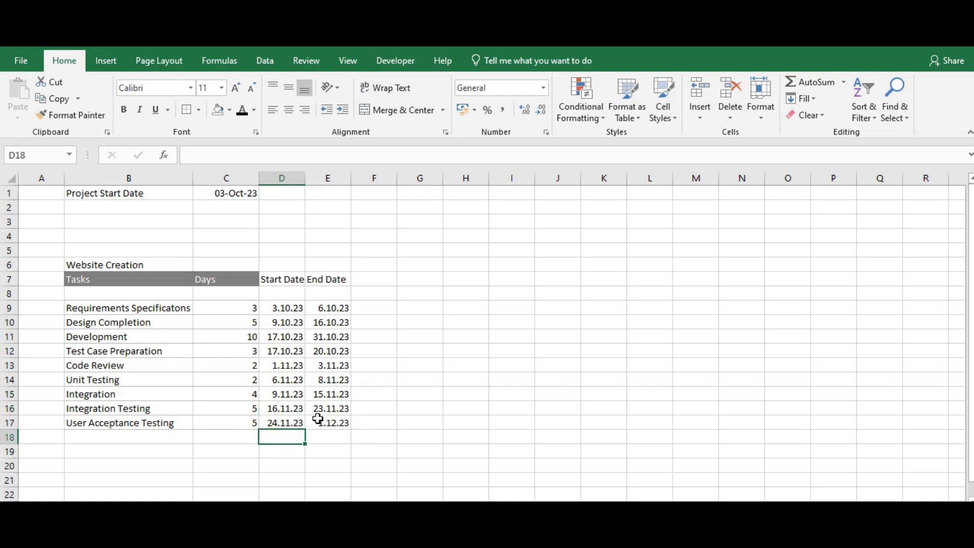
left_click(329, 420)
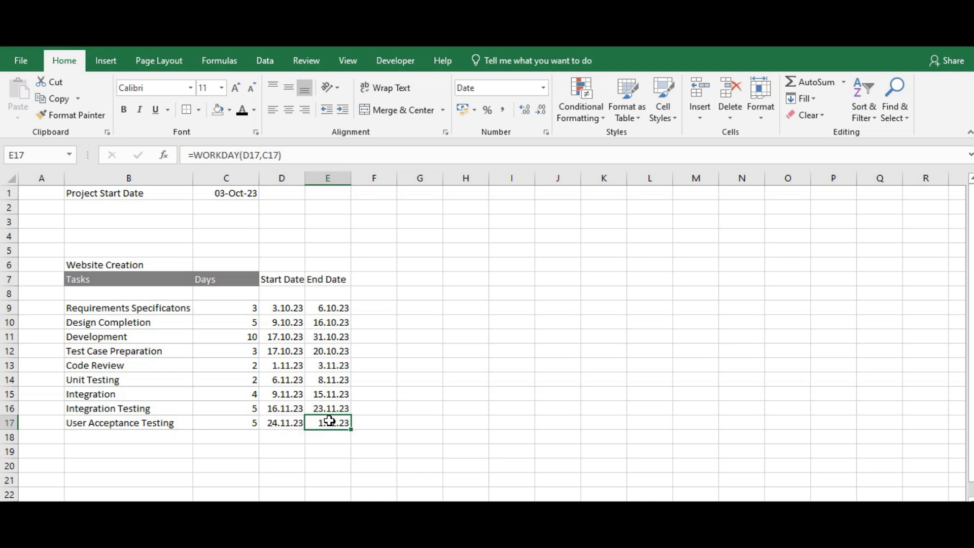